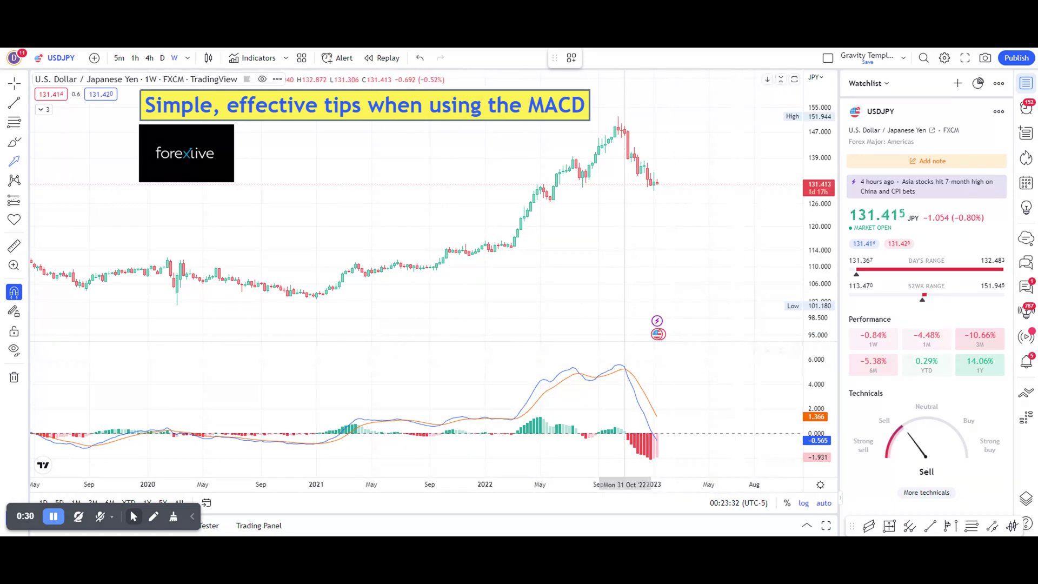
Enlarge the MACD pane, examine the MACD indicator's input settings, and restore the normal chart layout
{"action": "double_click", "coordinate": [625, 372]}
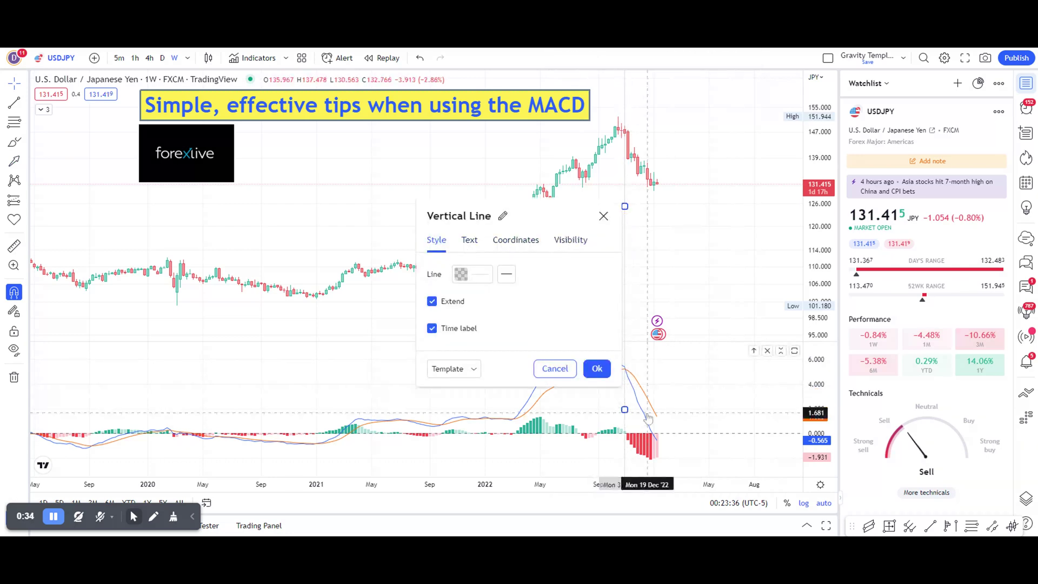
{"action": "key", "text": "Escape"}
{"action": "double_click", "coordinate": [627, 392]}
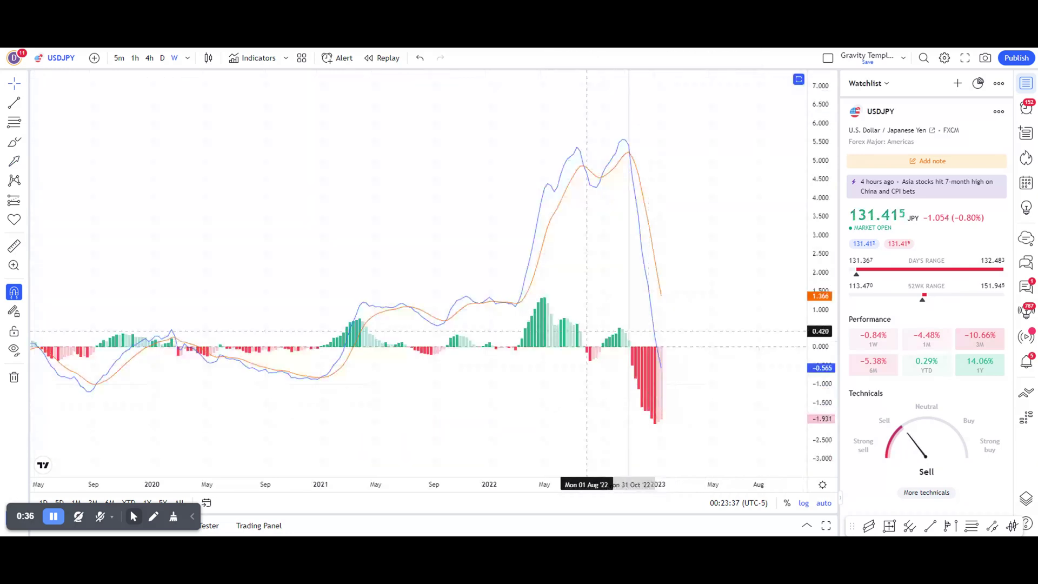
{"action": "double_click", "coordinate": [550, 227]}
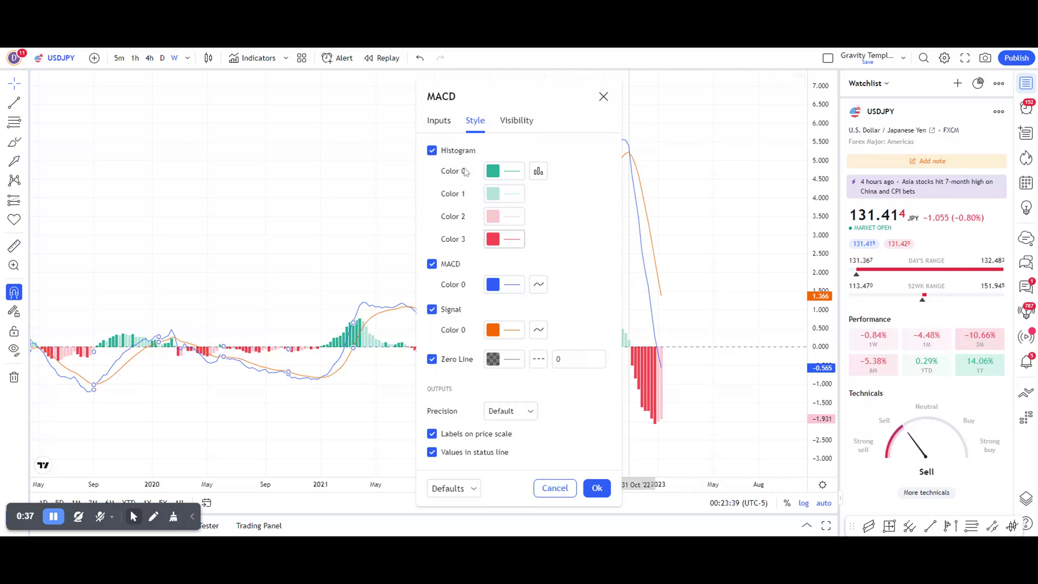
{"action": "left_click", "coordinate": [439, 121]}
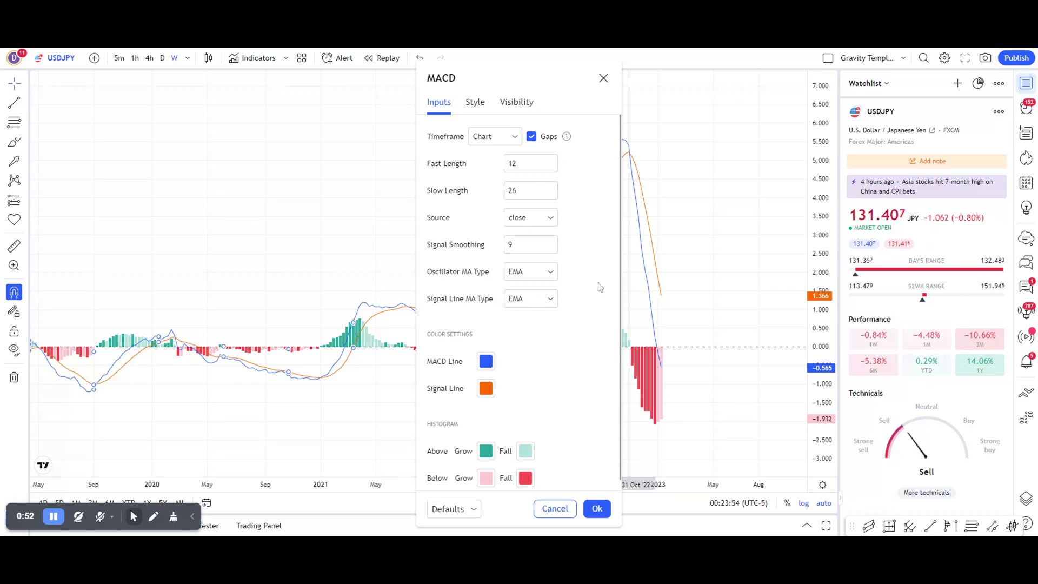
{"action": "left_click", "coordinate": [603, 78]}
{"action": "double_click", "coordinate": [629, 400]}
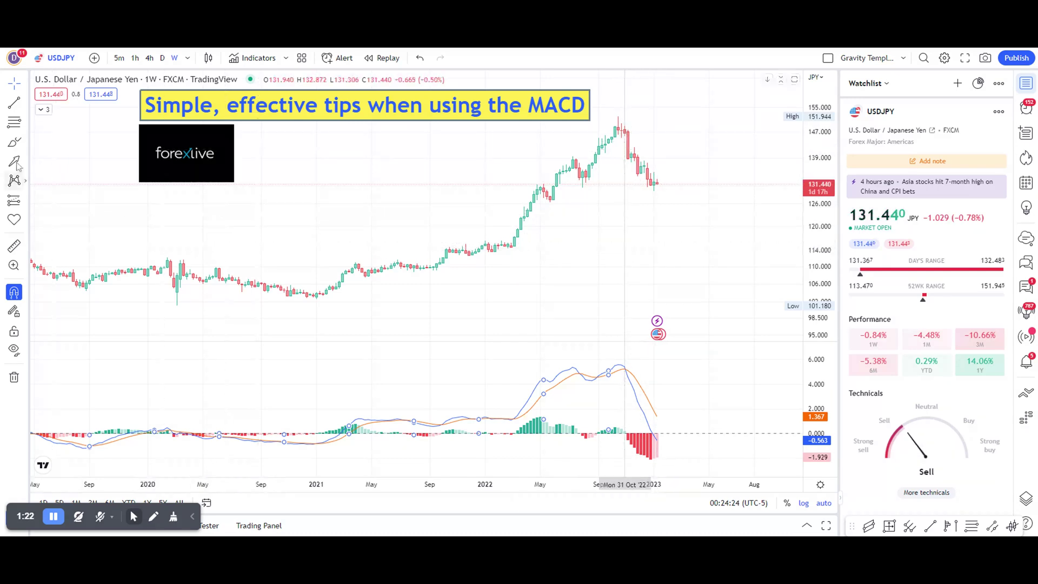
Draw one arrow pointing at the November 2022 MACD crossover and another at the price candles just after the 2022 high
{"action": "left_click_drag", "start_coordinate": [653, 359], "coordinate": [627, 366]}
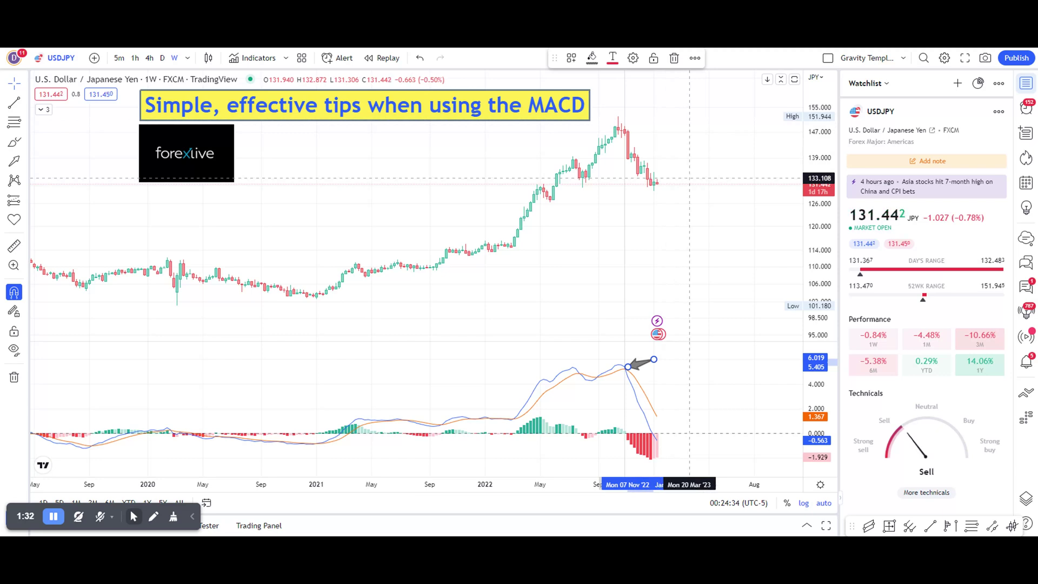
{"action": "left_click", "coordinate": [703, 247]}
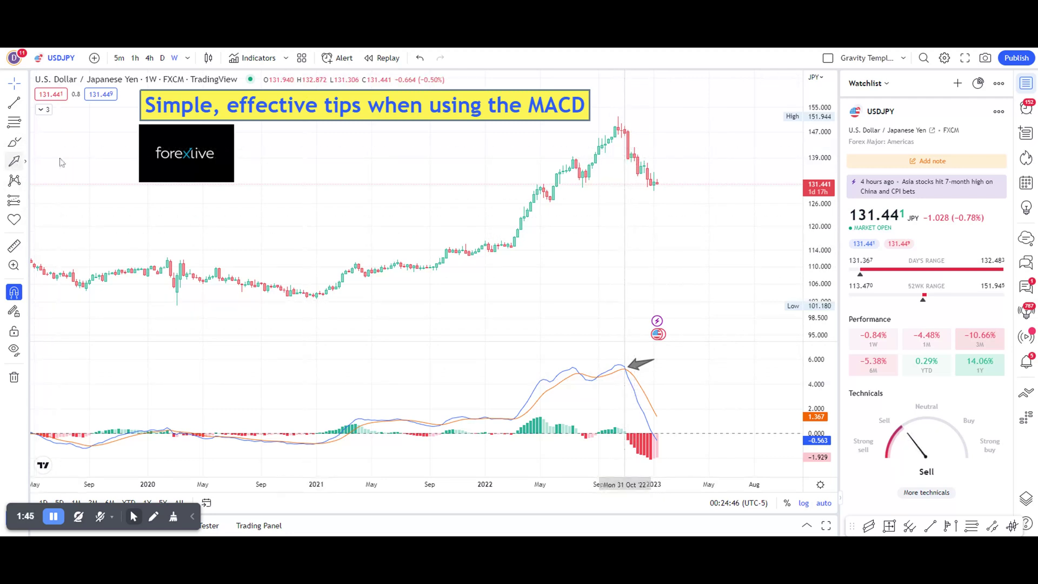
{"action": "left_click", "coordinate": [653, 172]}
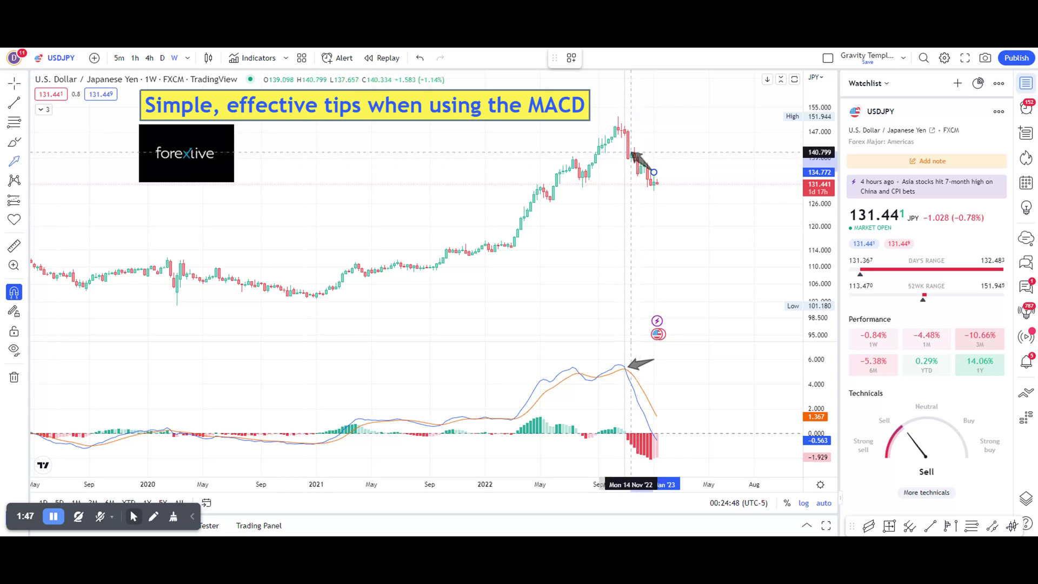
{"action": "left_click", "coordinate": [630, 152]}
{"action": "mouse_move", "coordinate": [654, 172]}
{"action": "left_mouse_down"}
{"action": "mouse_move", "coordinate": [669, 145]}
{"action": "mouse_move", "coordinate": [652, 106]}
{"action": "left_mouse_up"}
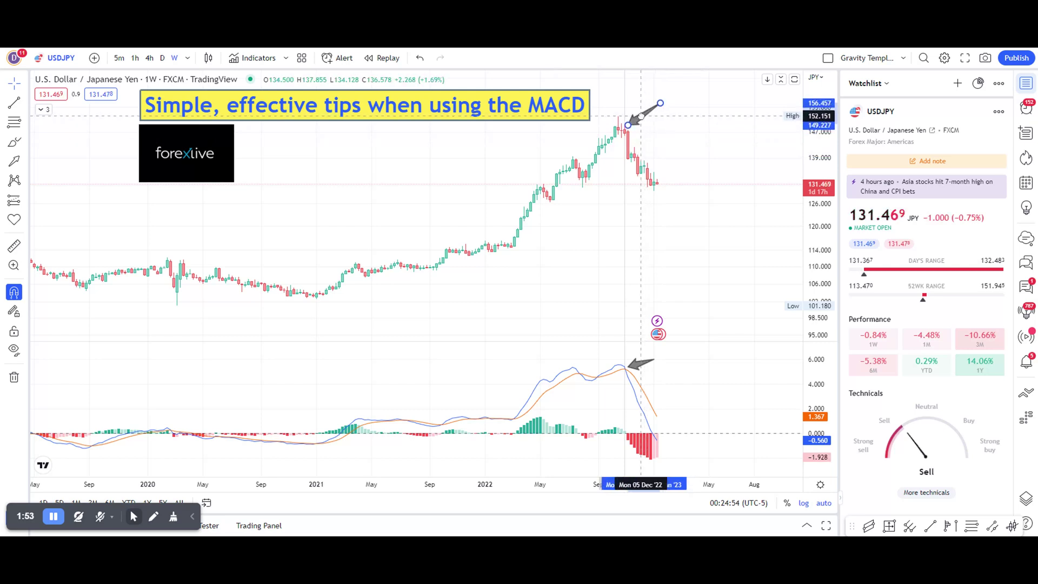
{"action": "left_click", "coordinate": [630, 365]}
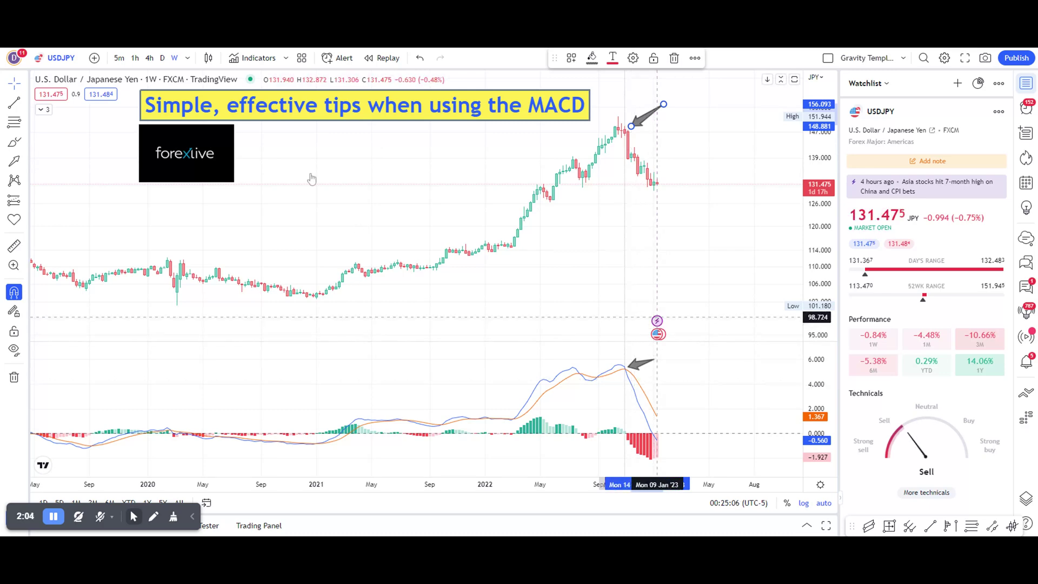
Switch the USDJPY chart to the daily timeframe
{"action": "left_click", "coordinate": [163, 58]}
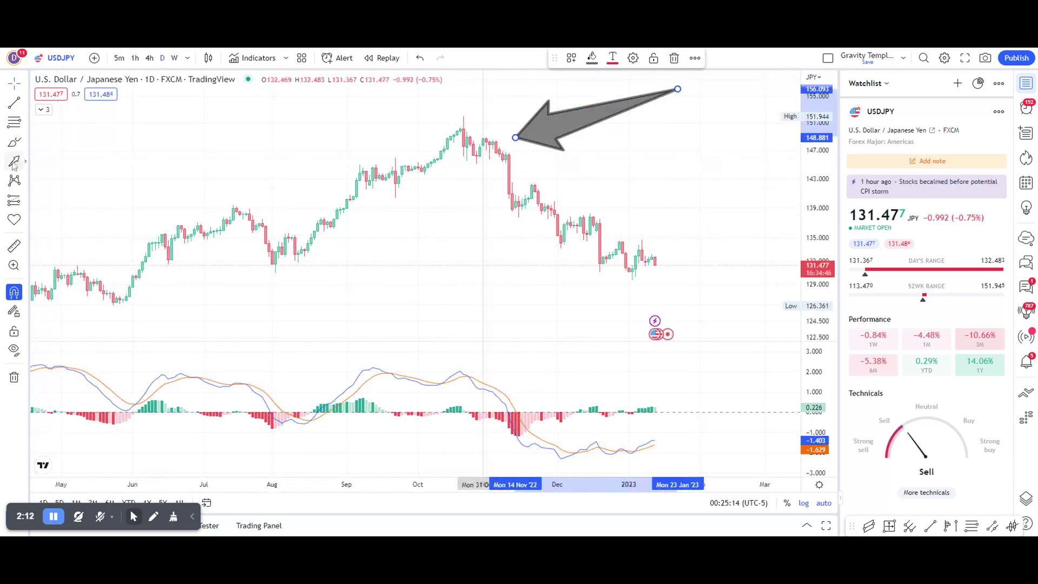
{"action": "left_click", "coordinate": [318, 227]}
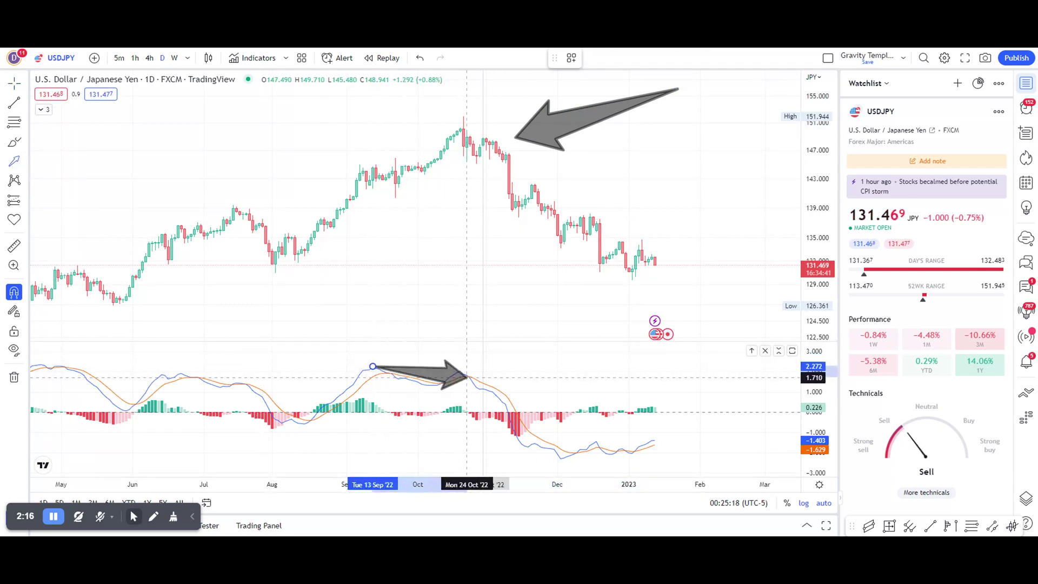
{"action": "left_click", "coordinate": [464, 375]}
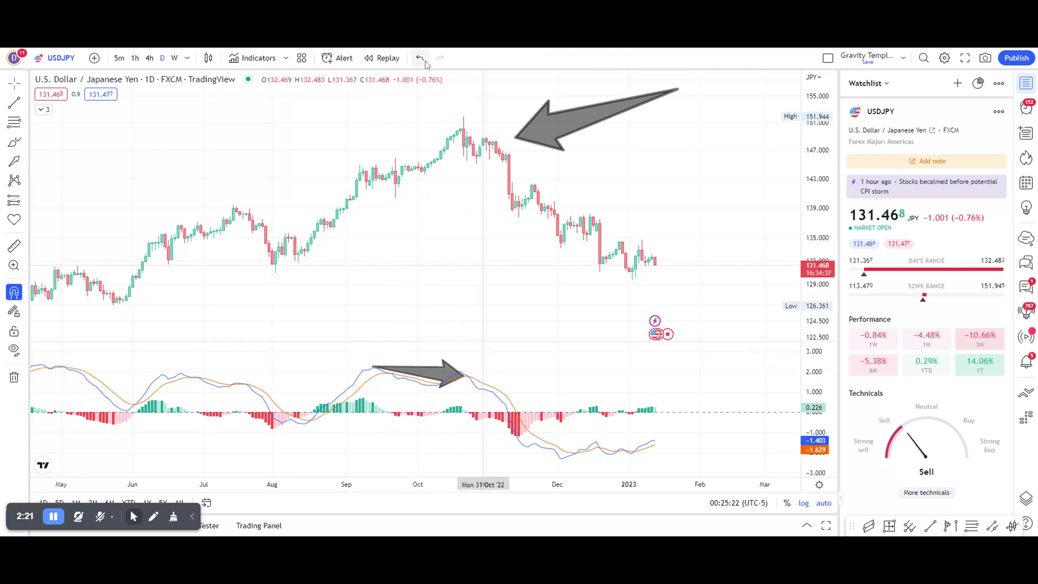
{"action": "key", "text": "ctrl+z"}
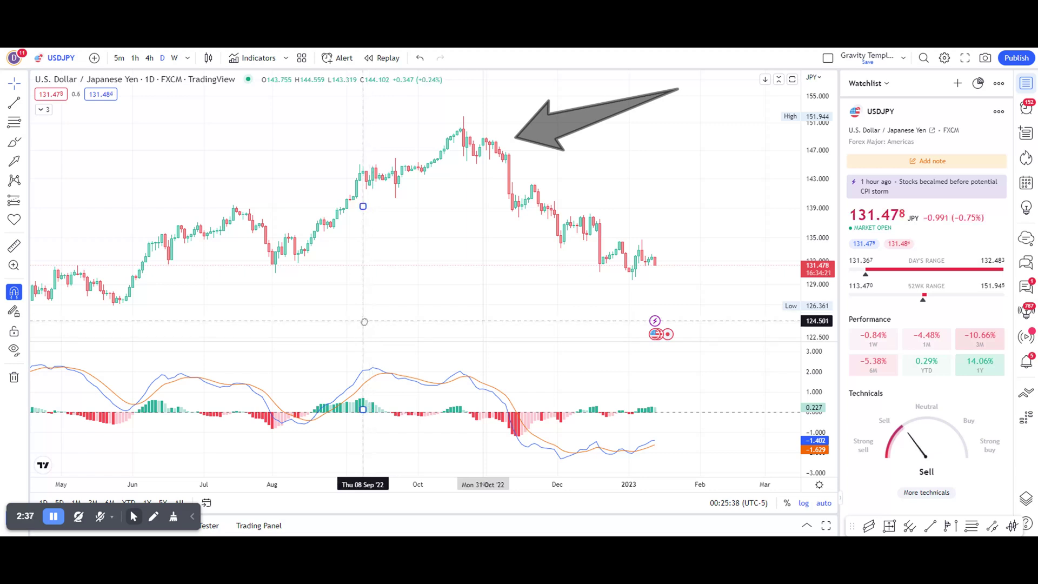
Place vertical lines through the two MACD peaks at 13 Sep 2022 and 20 Oct 2022
{"action": "left_click_drag", "start_coordinate": [366, 324], "coordinate": [373, 324]}
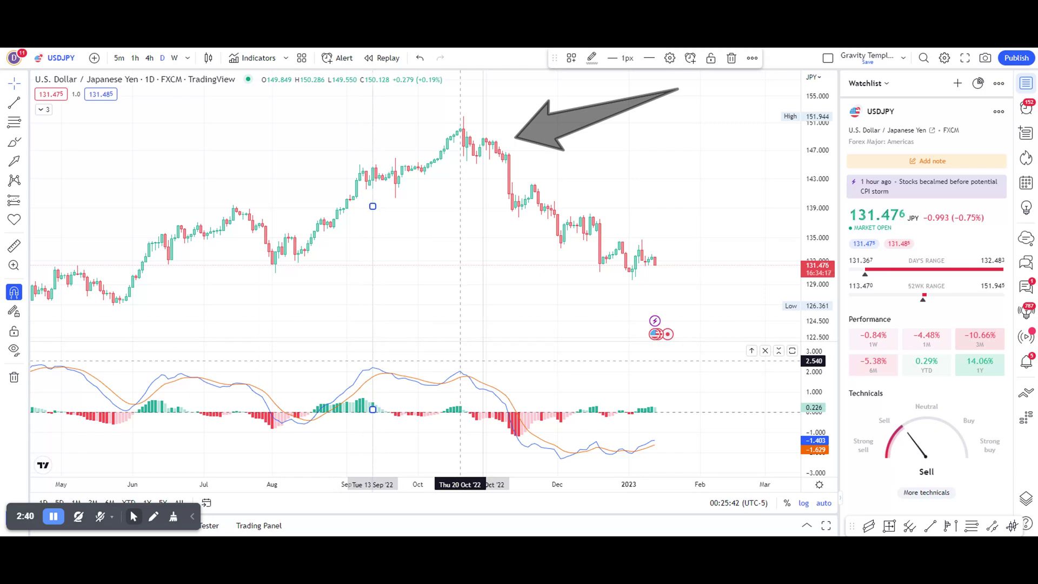
Draw arrows from 13 Sep to 20 Oct 2022, one falling across the MACD peaks and one rising along the price highs
{"action": "left_click", "coordinate": [13, 163]}
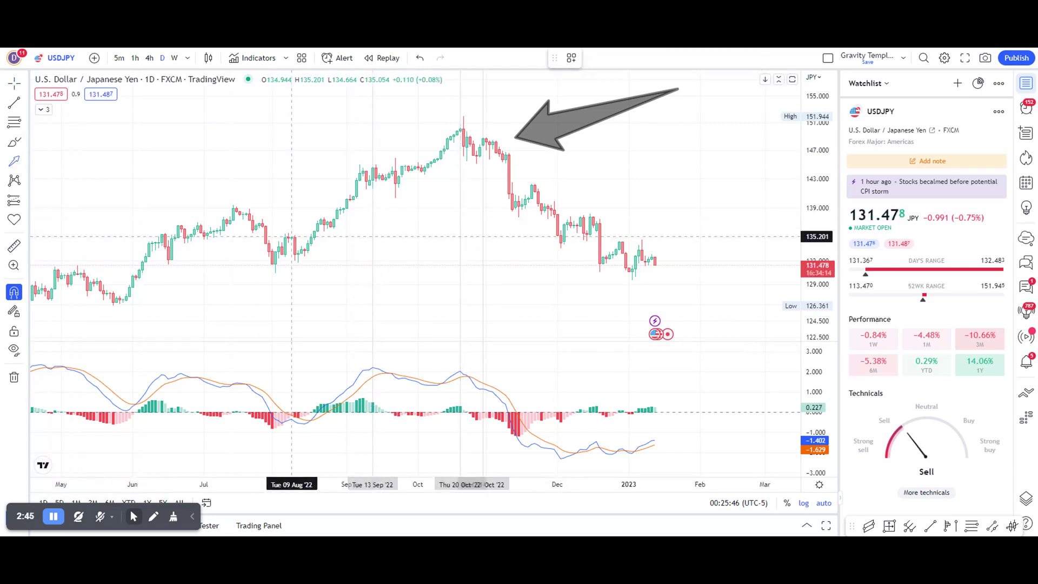
{"action": "left_click_drag", "start_coordinate": [369, 358], "coordinate": [466, 383]}
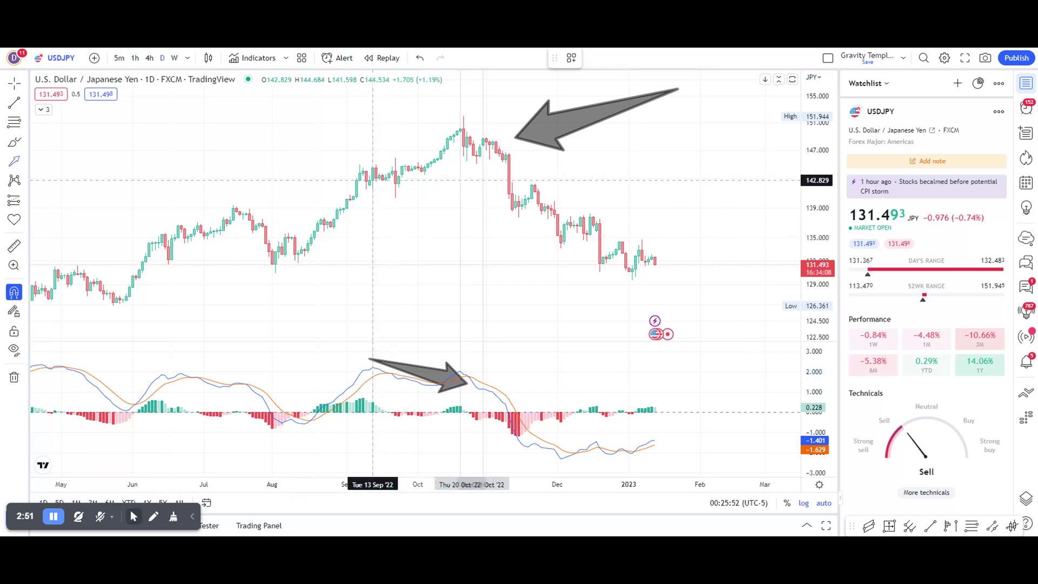
{"action": "mouse_move", "coordinate": [373, 180]}
{"action": "left_mouse_down"}
{"action": "mouse_move", "coordinate": [447, 153]}
{"action": "mouse_move", "coordinate": [460, 128]}
{"action": "left_mouse_up"}
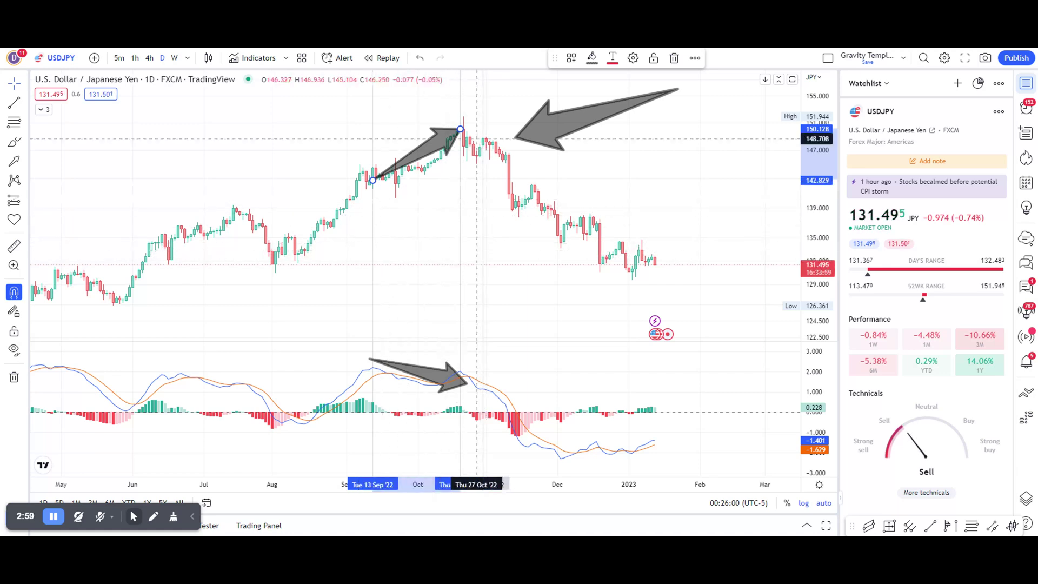
Set the line color of the 31 Oct 2022 vertical line to black
{"action": "double_click", "coordinate": [483, 115]}
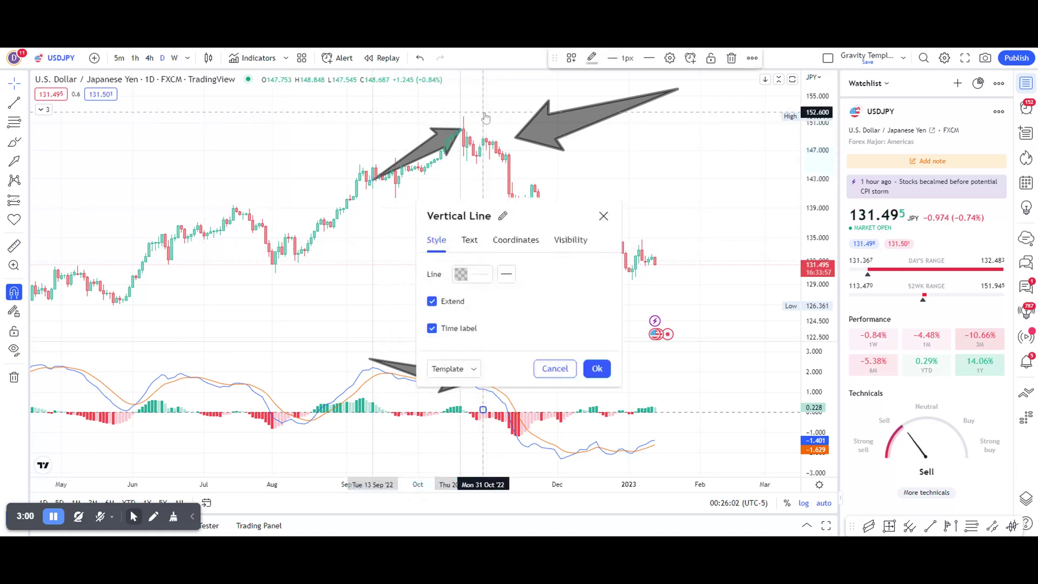
{"action": "left_click", "coordinate": [470, 275]}
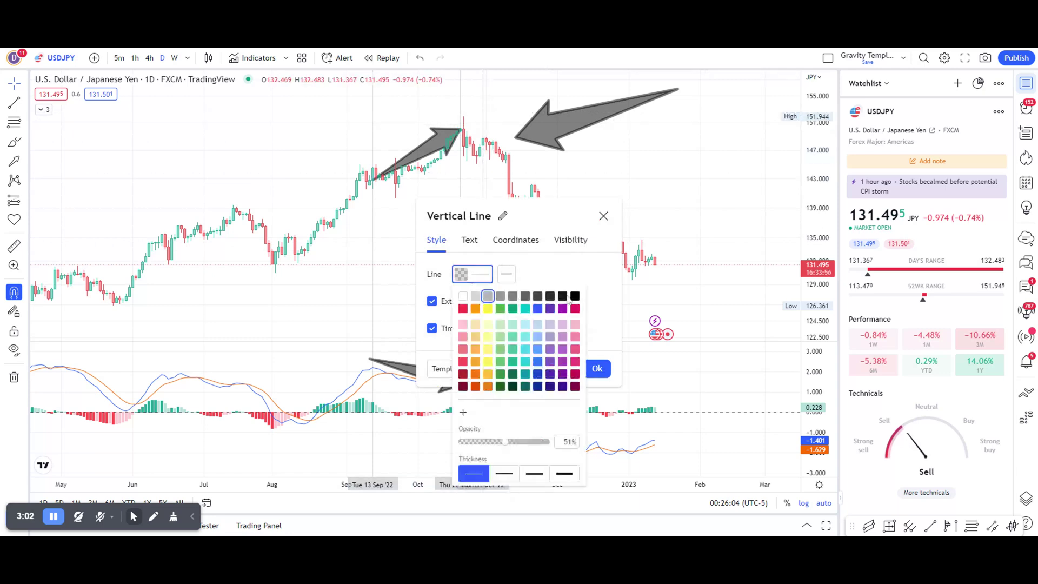
{"action": "left_click", "coordinate": [574, 296]}
{"action": "left_click", "coordinate": [676, 221]}
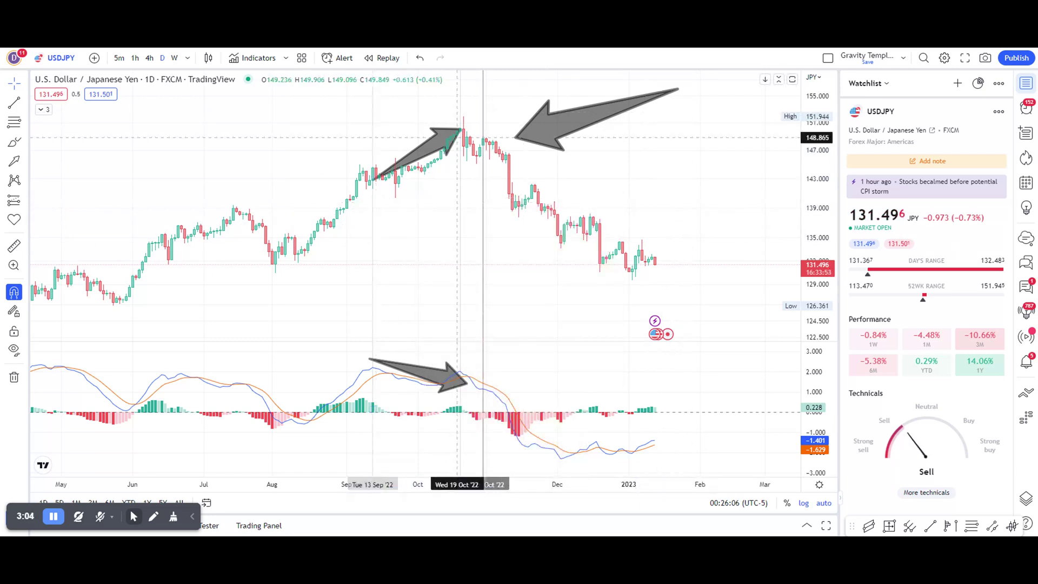
Undo the vertical line's color change, both divergence arrows and the 20 Oct 2022 vertical line
{"action": "left_click", "coordinate": [421, 58]}
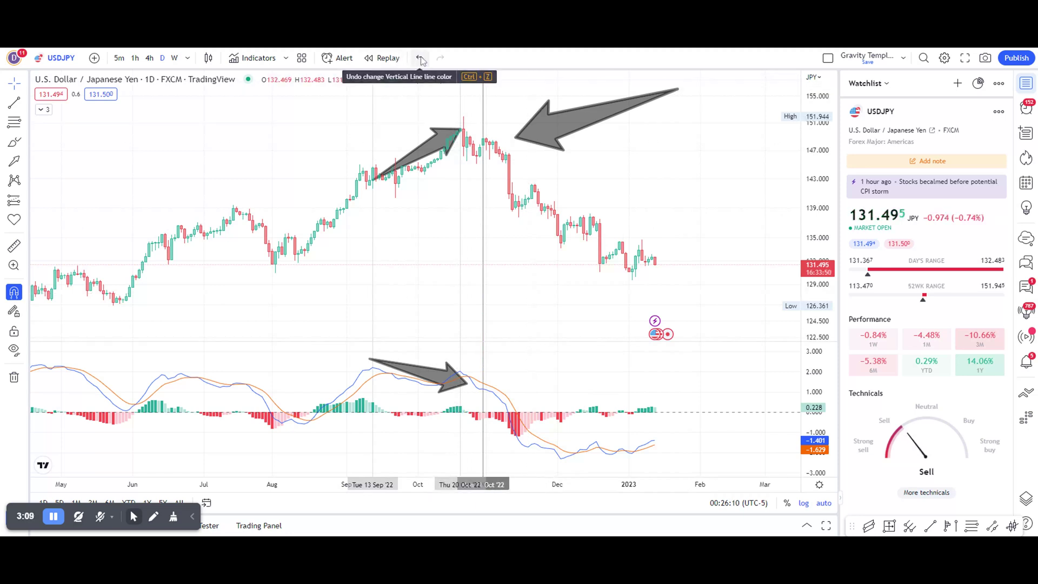
{"action": "left_click", "coordinate": [420, 58]}
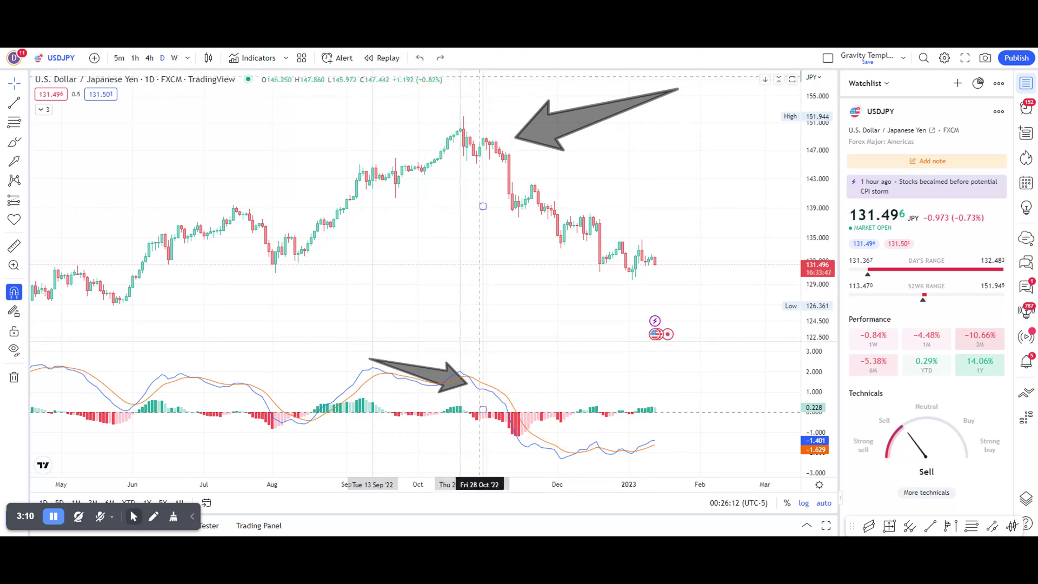
{"action": "left_click", "coordinate": [421, 58]}
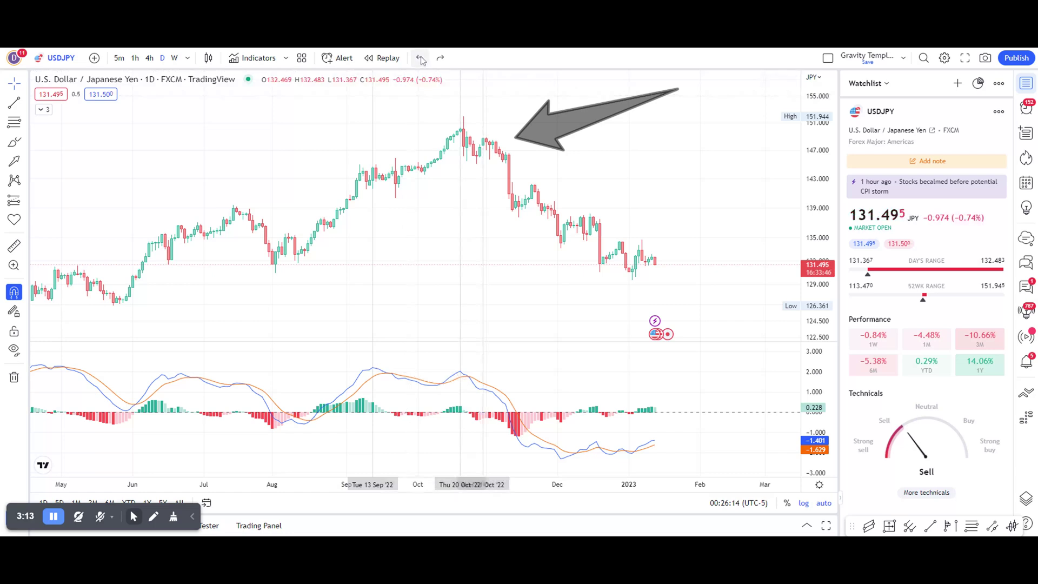
{"action": "left_click", "coordinate": [421, 58]}
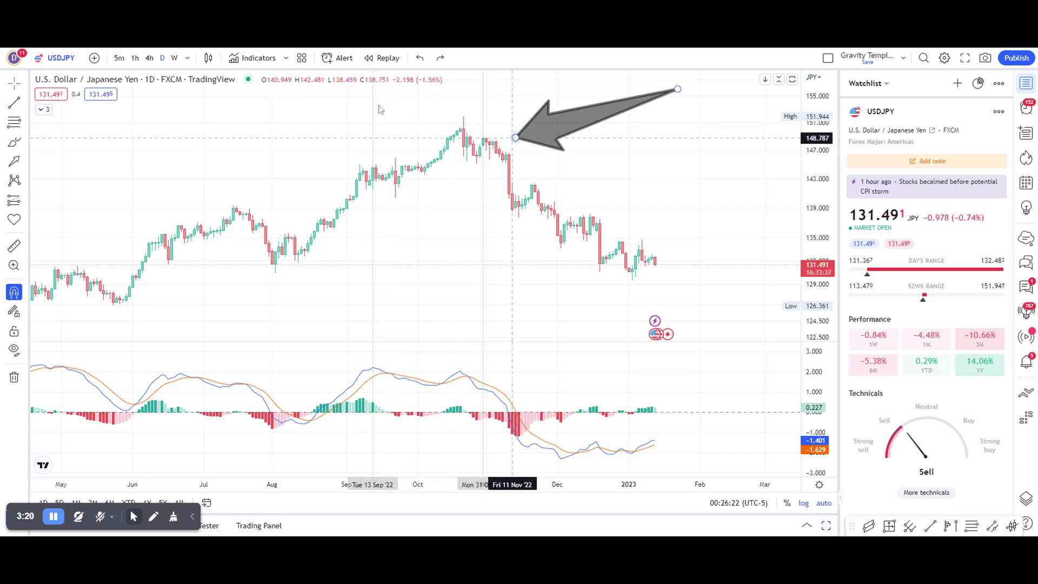
Delete the large gray arrow beside the price peak
{"action": "left_click_drag", "start_coordinate": [331, 484], "coordinate": [202, 485]}
{"action": "left_click", "coordinate": [489, 121]}
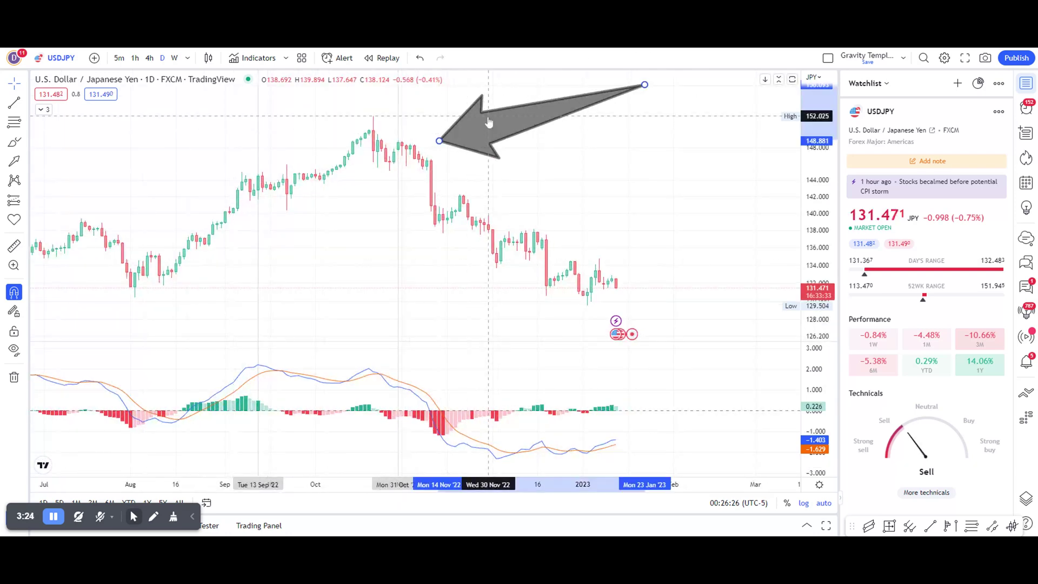
{"action": "key", "text": "Delete"}
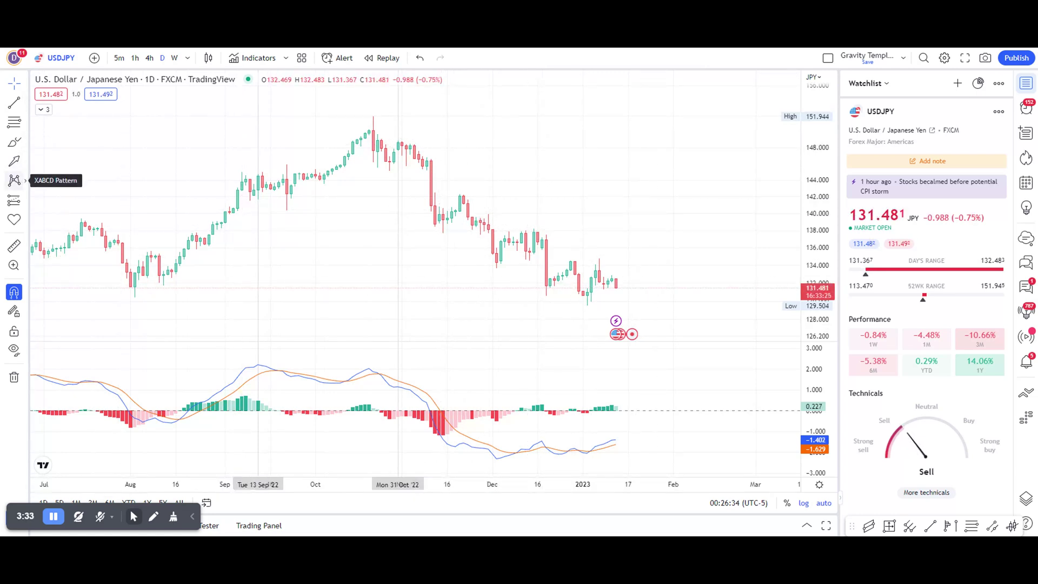
Draw an extended downward trend line from the 22 Nov 2022 high at 142.241 through 137.478 on 20 Dec 2022
{"action": "left_click", "coordinate": [14, 102]}
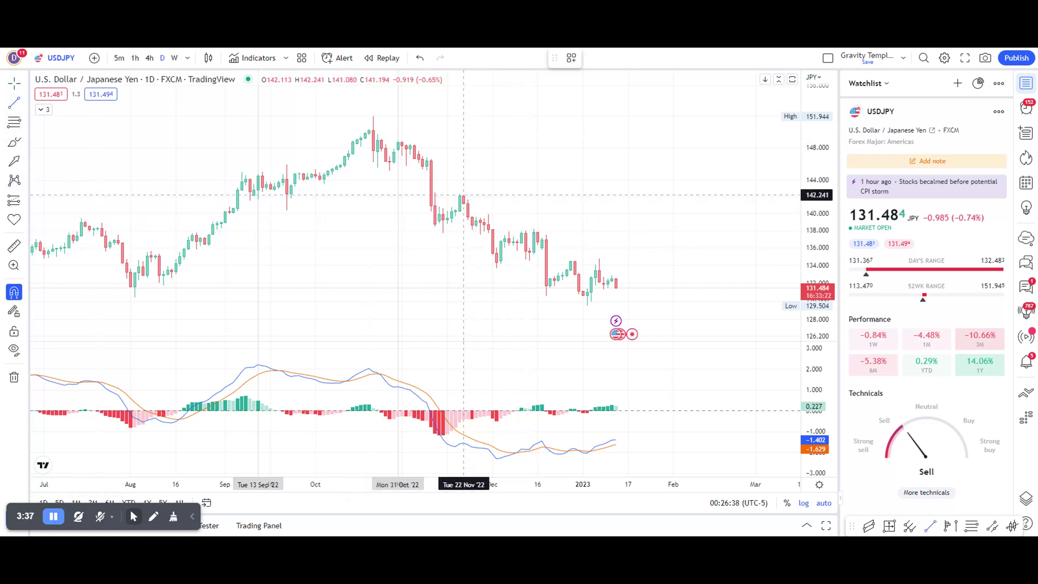
{"action": "left_click", "coordinate": [463, 195]}
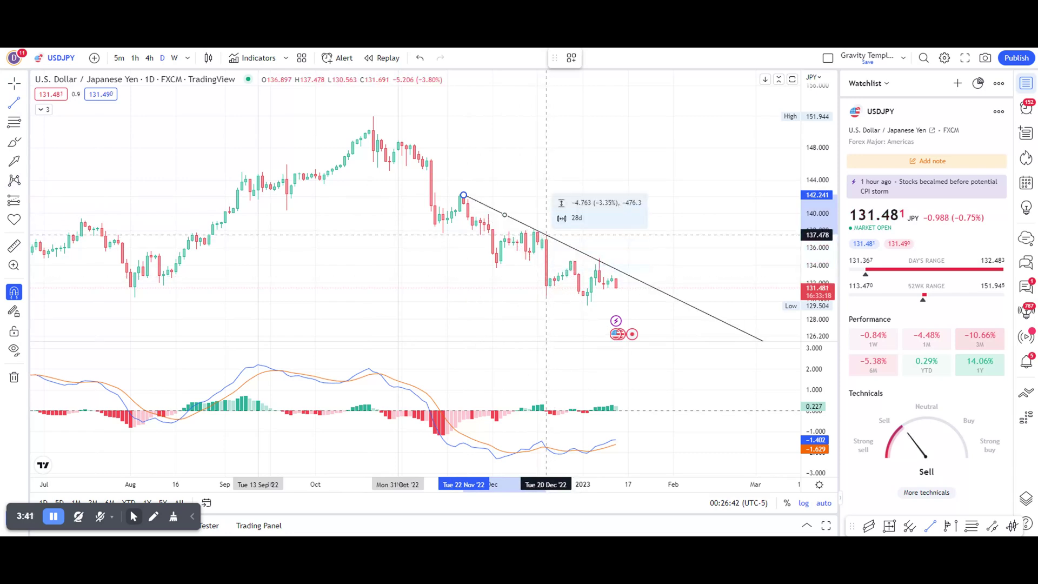
{"action": "left_click", "coordinate": [546, 235]}
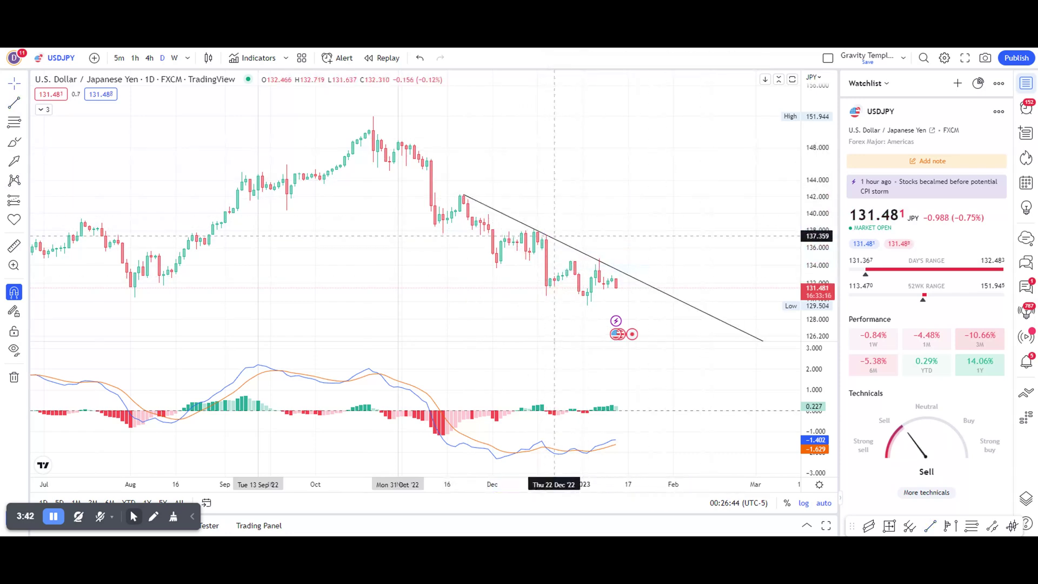
Try moving the trend line's second point to the January 2023 high, and return it to the 20 Dec 2022 high
{"action": "left_click_drag", "start_coordinate": [554, 237], "coordinate": [600, 259]}
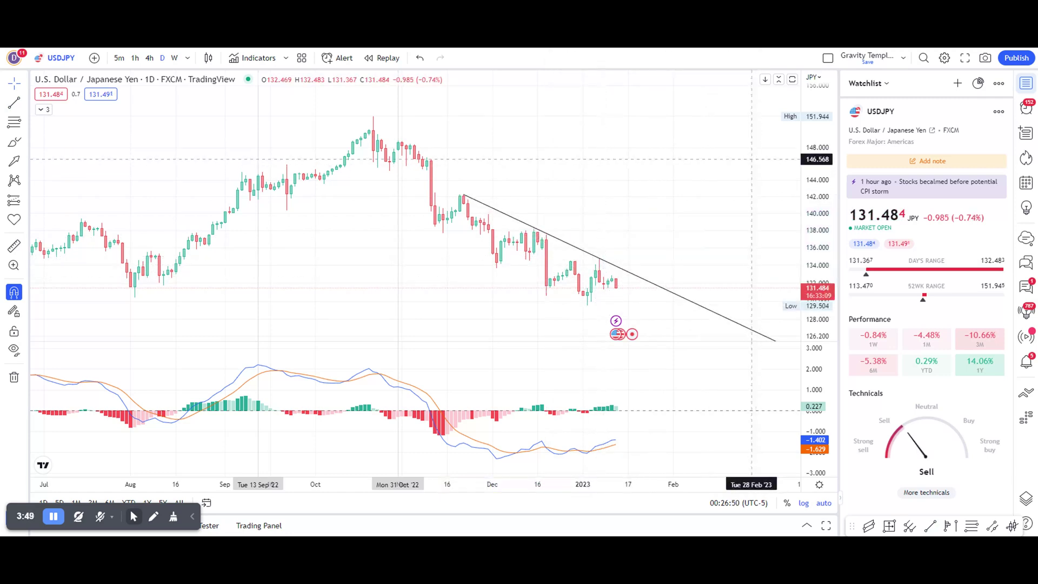
{"action": "left_click_drag", "start_coordinate": [599, 258], "coordinate": [546, 236]}
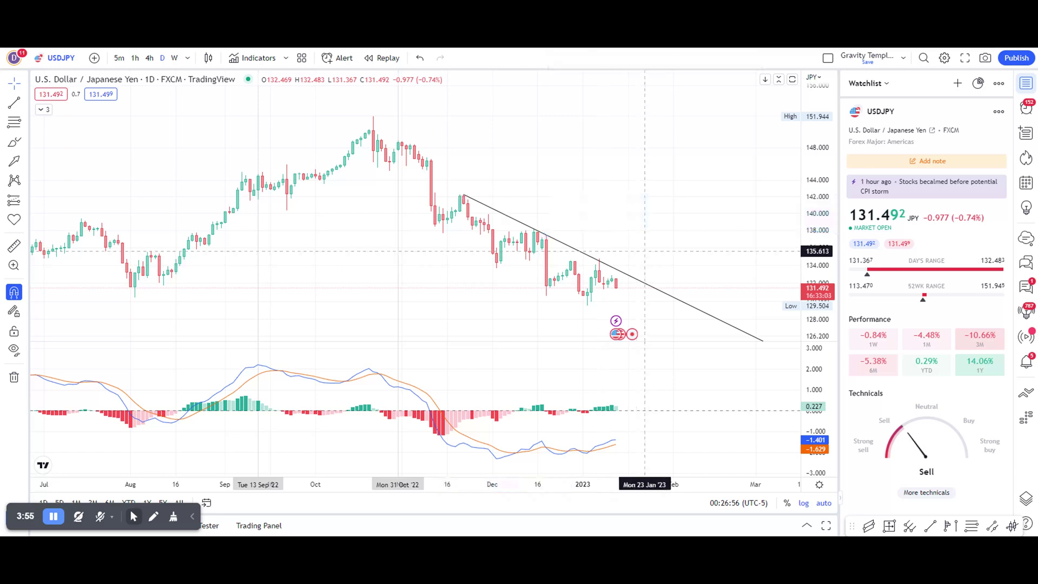
{"action": "mouse_move", "coordinate": [549, 240]}
{"action": "left_mouse_down"}
{"action": "mouse_move", "coordinate": [602, 258]}
{"action": "mouse_move", "coordinate": [550, 237]}
{"action": "left_mouse_up"}
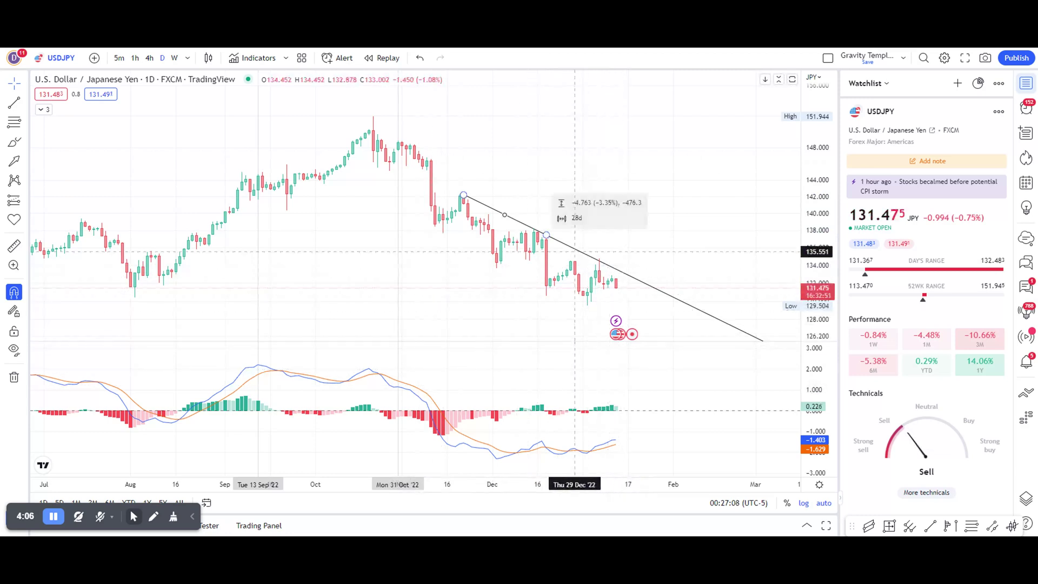
Brush a short rising stroke from the latest candles to the trend line and circle the January 2023 MACD histogram bars
{"action": "left_click", "coordinate": [16, 144]}
{"action": "left_click_drag", "start_coordinate": [630, 284], "coordinate": [644, 275]}
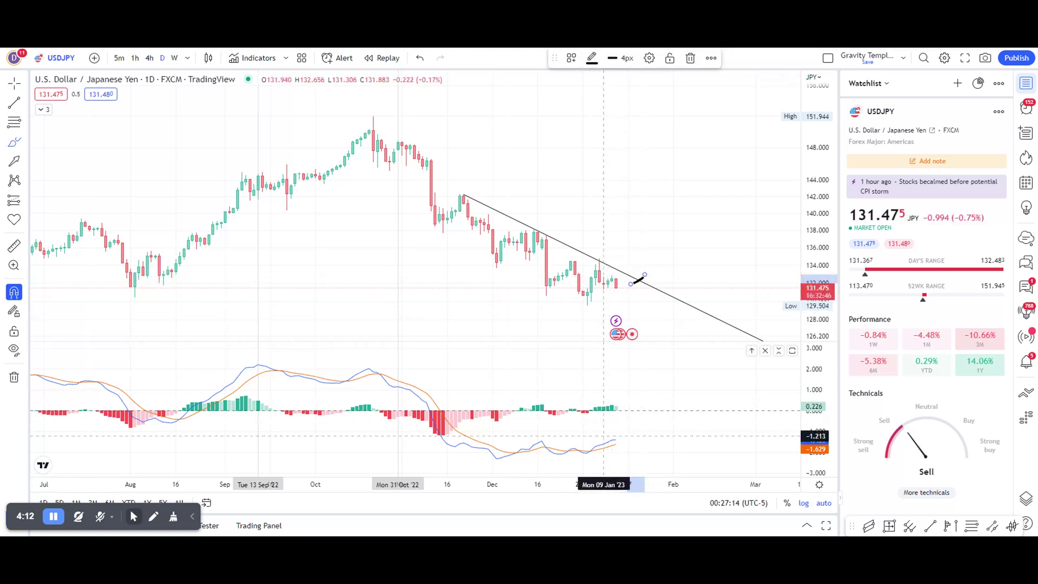
{"action": "mouse_move", "coordinate": [652, 394]}
{"action": "left_mouse_down"}
{"action": "mouse_move", "coordinate": [613, 384]}
{"action": "mouse_move", "coordinate": [659, 408]}
{"action": "mouse_move", "coordinate": [656, 396]}
{"action": "left_mouse_up"}
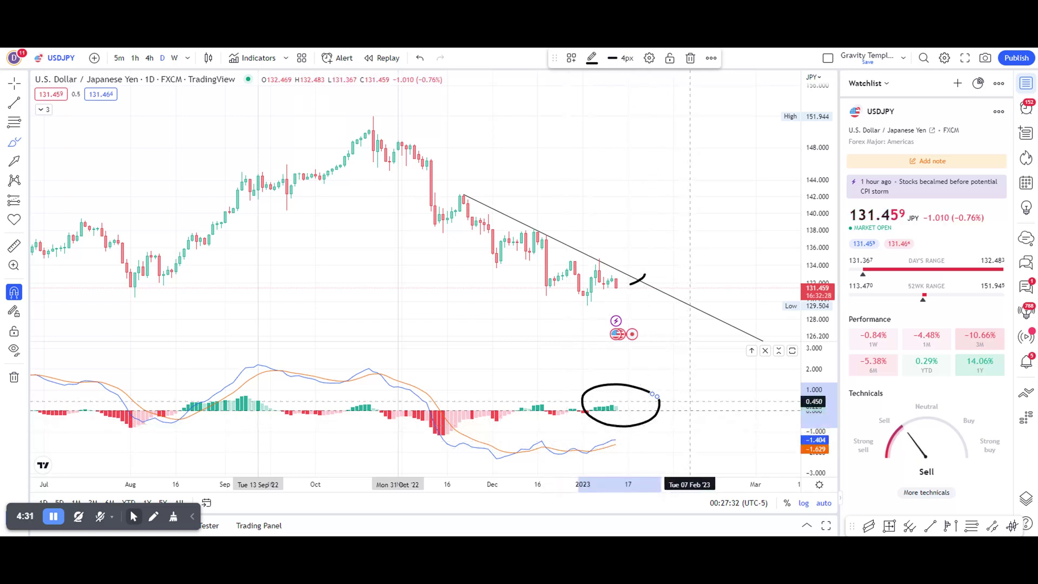
Brush a flat stroke along the MACD zero line past the latest bars, and undo it together with the loops around the histogram
{"action": "mouse_move", "coordinate": [676, 396]}
{"action": "left_mouse_down"}
{"action": "mouse_move", "coordinate": [628, 405]}
{"action": "mouse_move", "coordinate": [784, 407]}
{"action": "left_mouse_up"}
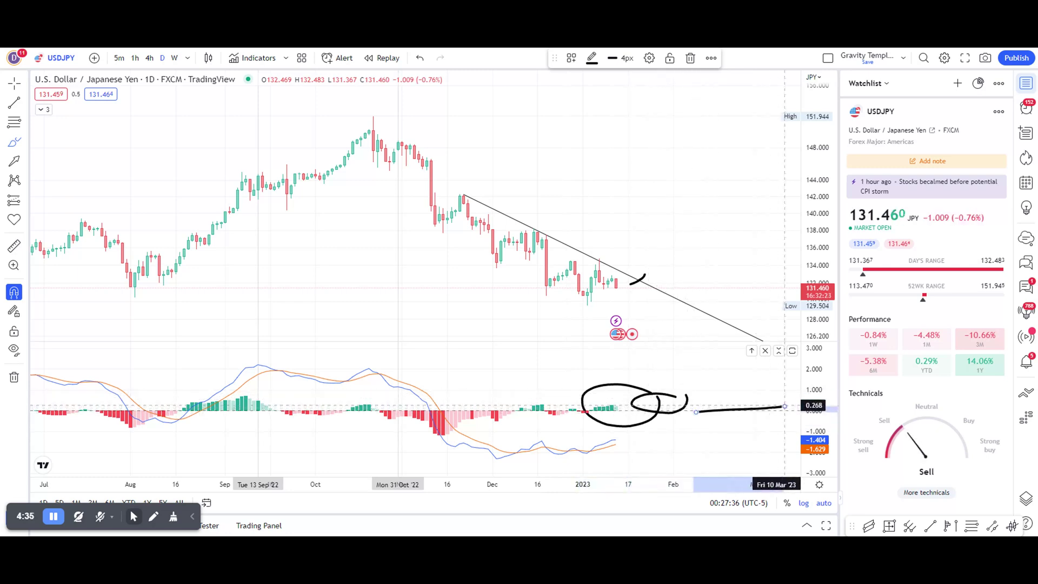
{"action": "left_click", "coordinate": [421, 61]}
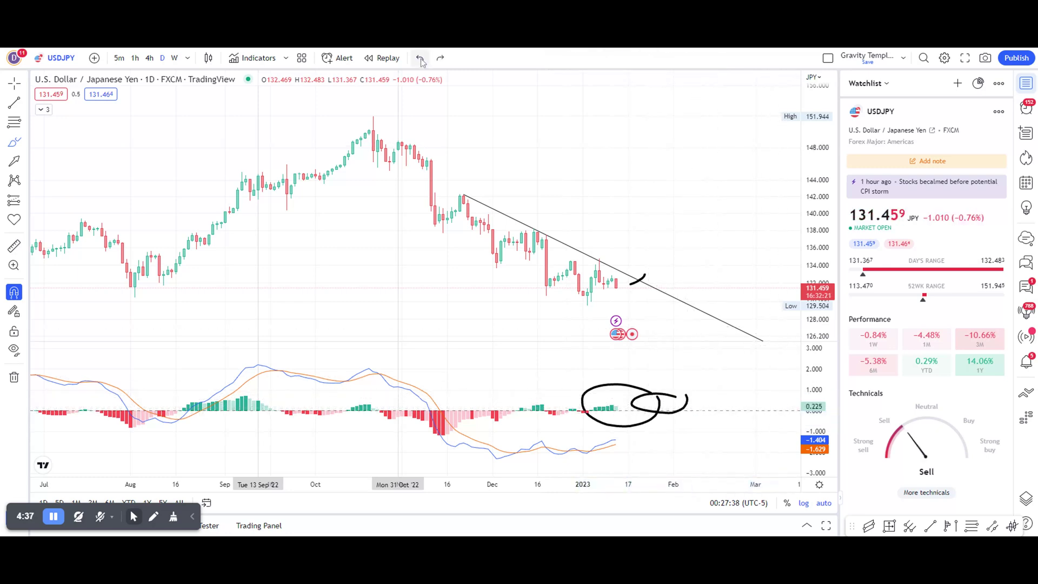
{"action": "left_click", "coordinate": [421, 61]}
{"action": "left_click", "coordinate": [421, 61]}
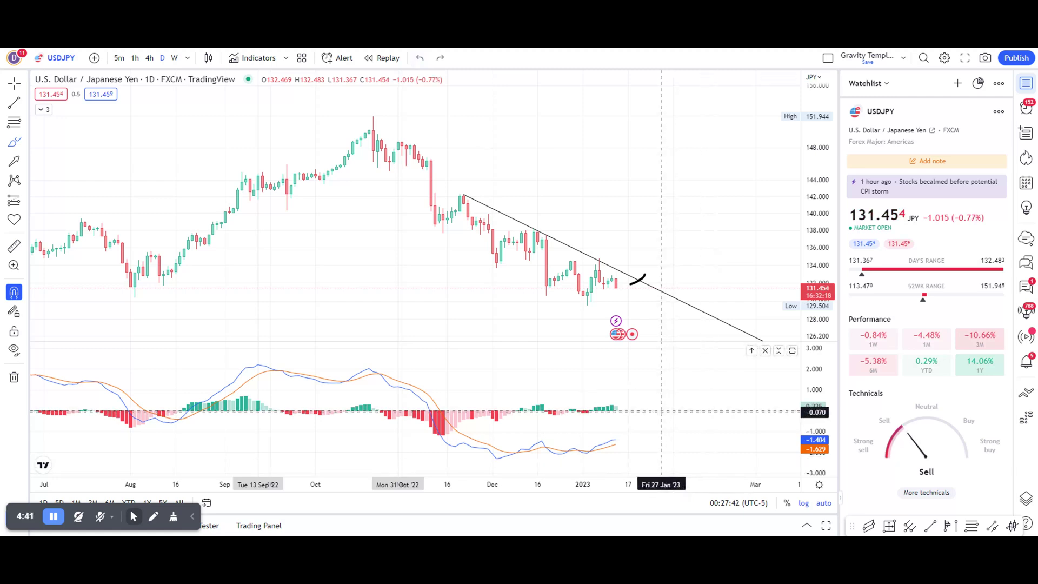
Handwrite a 1 beside the price trend line and a 2 below the MACD zero line with the brush
{"action": "mouse_move", "coordinate": [649, 270]}
{"action": "left_mouse_down"}
{"action": "mouse_move", "coordinate": [662, 262]}
{"action": "mouse_move", "coordinate": [669, 287]}
{"action": "left_mouse_up"}
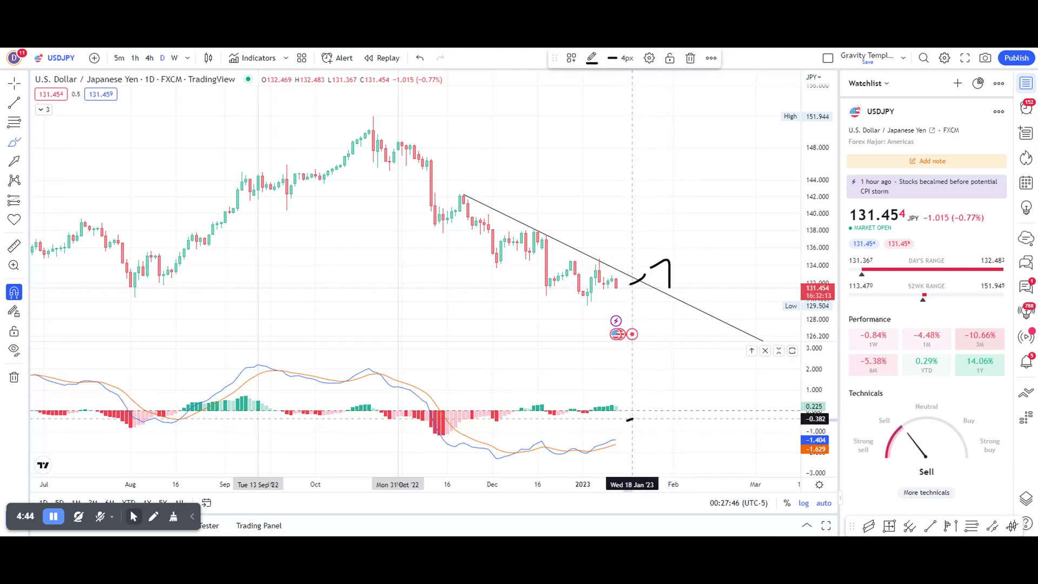
{"action": "left_click_drag", "start_coordinate": [627, 420], "coordinate": [649, 432]}
Brush a rising stroke under the latest MACD lines and a flat one along the zero line, and circle both handwritten numbers
{"action": "left_click_drag", "start_coordinate": [584, 461], "coordinate": [649, 445]}
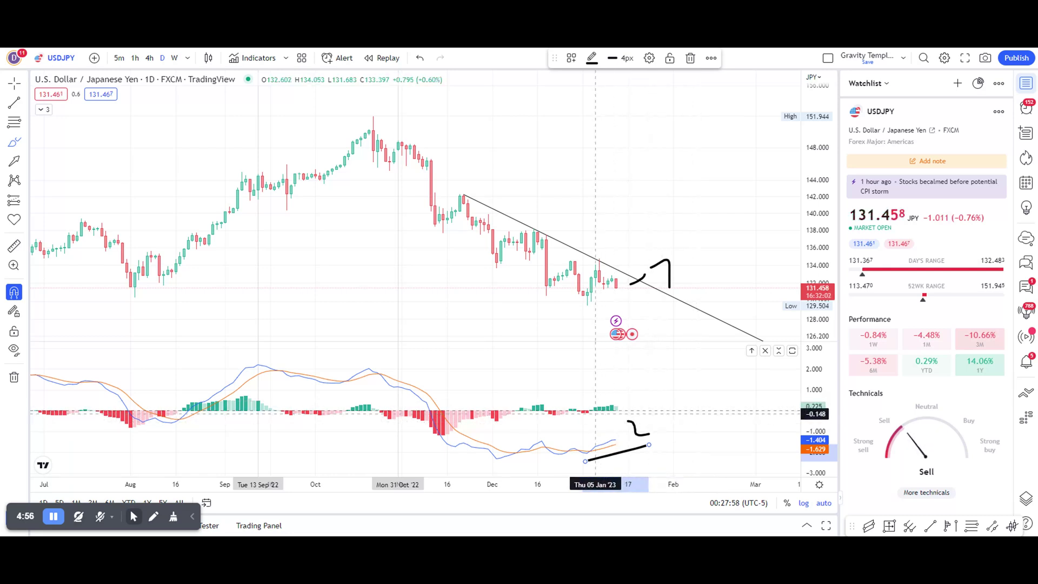
{"action": "left_click_drag", "start_coordinate": [596, 413], "coordinate": [743, 414]}
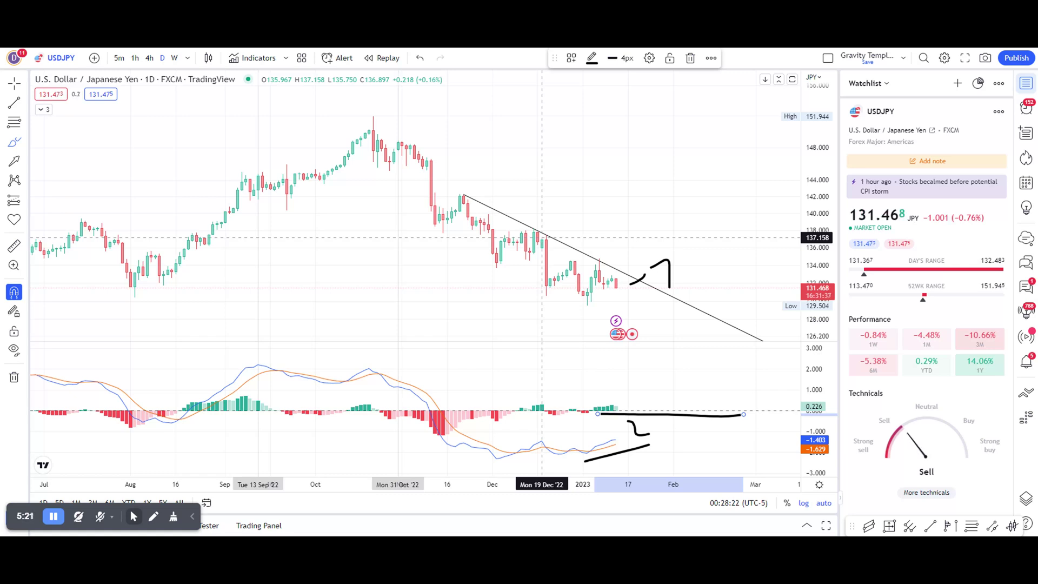
{"action": "mouse_move", "coordinate": [689, 243]}
{"action": "left_mouse_down"}
{"action": "mouse_move", "coordinate": [652, 233]}
{"action": "mouse_move", "coordinate": [662, 309]}
{"action": "mouse_move", "coordinate": [693, 248]}
{"action": "left_mouse_up"}
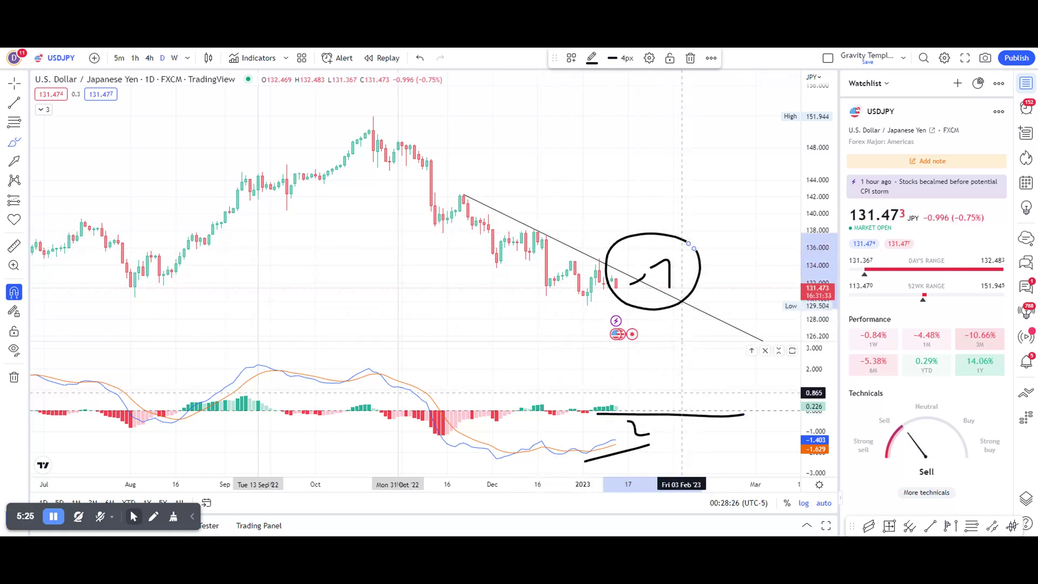
{"action": "mouse_move", "coordinate": [679, 390]}
{"action": "left_mouse_down"}
{"action": "mouse_move", "coordinate": [651, 381]}
{"action": "mouse_move", "coordinate": [592, 411]}
{"action": "mouse_move", "coordinate": [678, 398]}
{"action": "left_mouse_up"}
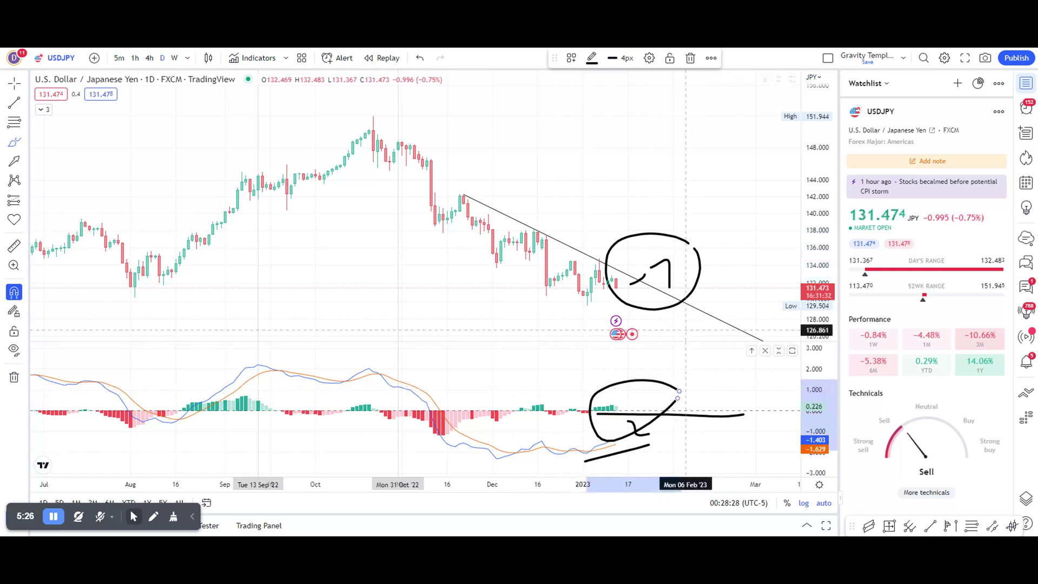
Undo the circles around both numbers and the two straight strokes in the MACD pane
{"action": "left_click", "coordinate": [420, 58]}
{"action": "left_click", "coordinate": [420, 57]}
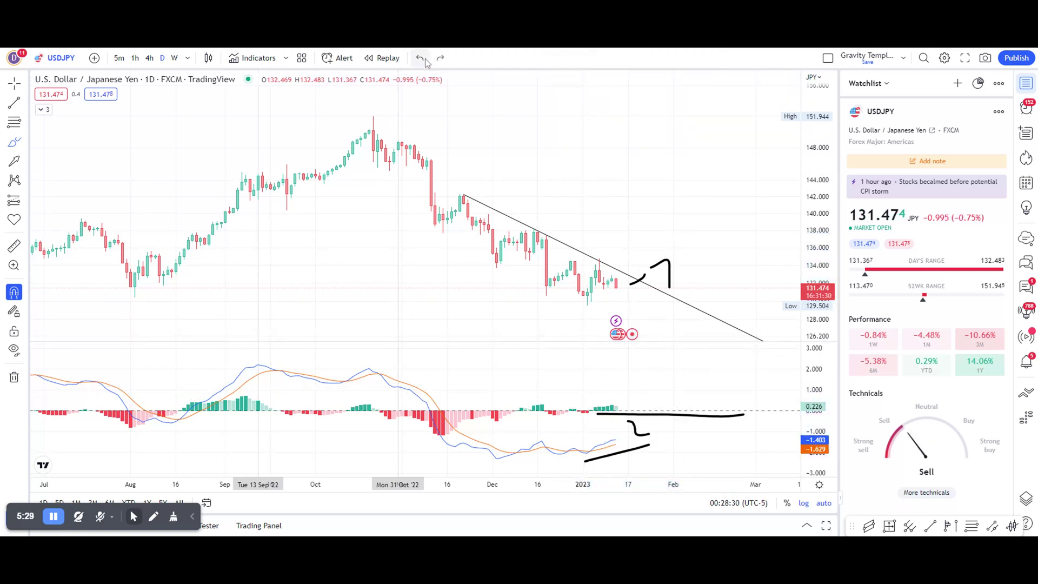
{"action": "left_click", "coordinate": [420, 58]}
{"action": "left_click", "coordinate": [420, 58]}
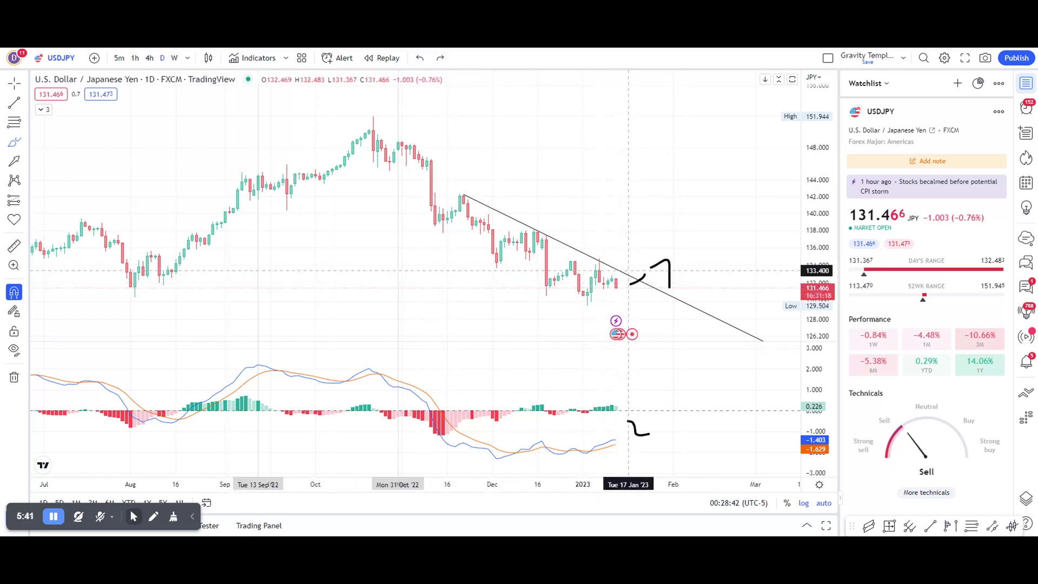
Mark the spot just above the trend line near the latest candles with short brush ticks, and circle the handwritten 2
{"action": "left_click", "coordinate": [629, 271]}
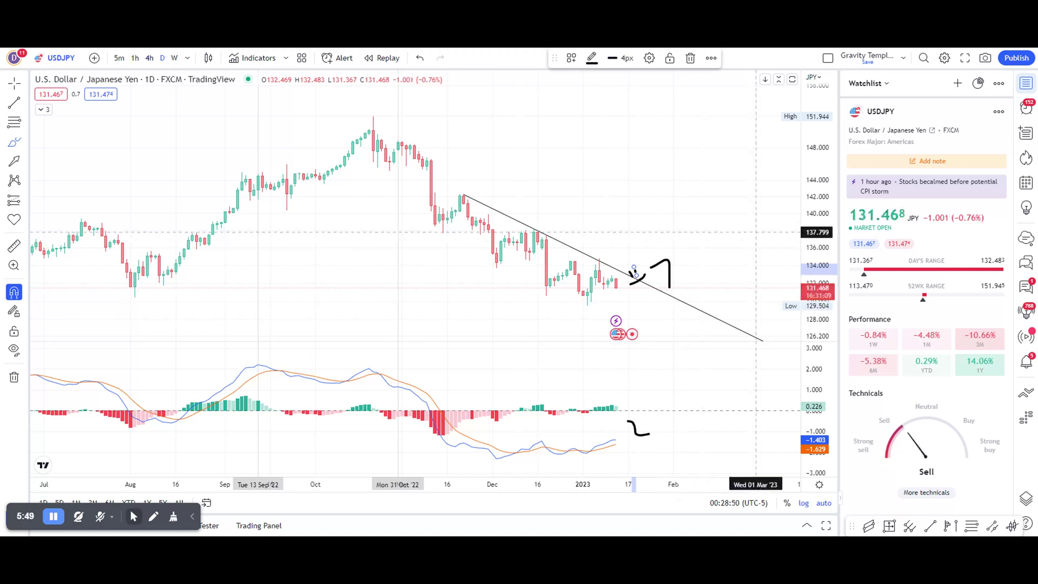
{"action": "mouse_move", "coordinate": [696, 395]}
{"action": "left_mouse_down"}
{"action": "mouse_move", "coordinate": [620, 432]}
{"action": "mouse_move", "coordinate": [705, 400]}
{"action": "left_mouse_up"}
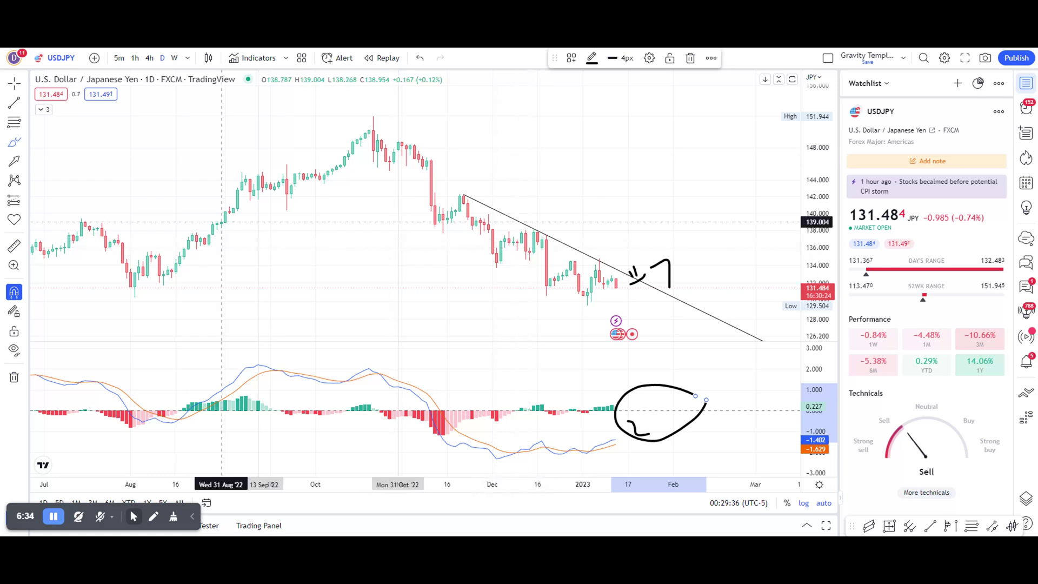
Switch the chart to the weekly timeframe and bring the 2020 to 2021 candles into view
{"action": "left_click", "coordinate": [174, 58]}
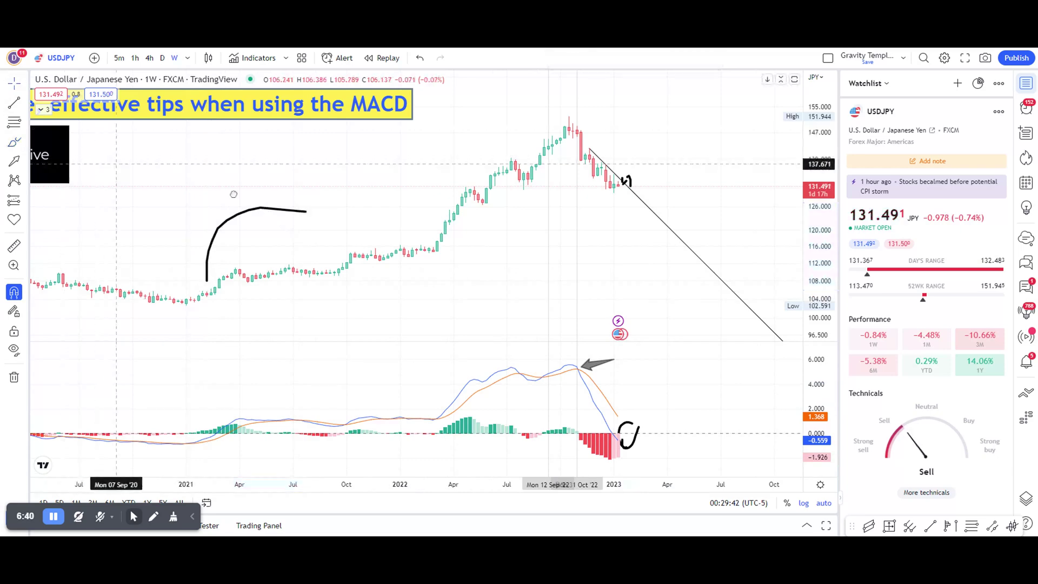
{"action": "left_click_drag", "start_coordinate": [232, 197], "coordinate": [378, 238]}
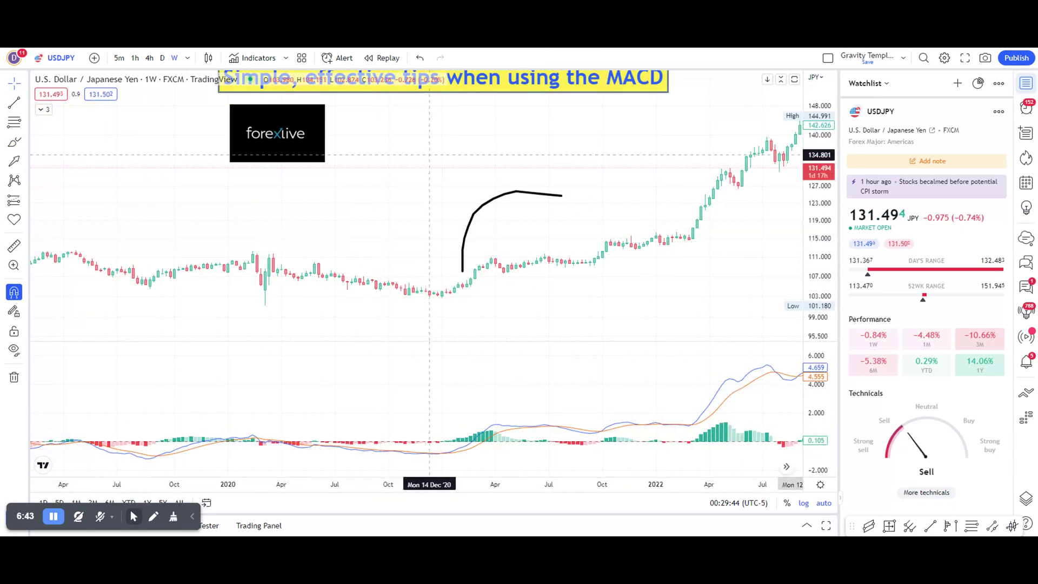